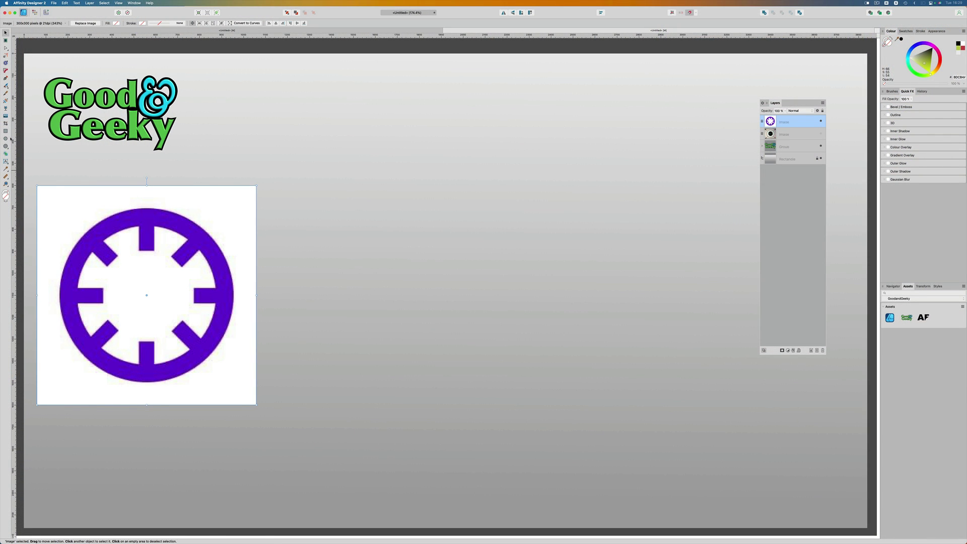
Draw a large green cog with a small centre hole beside the reference icon using the Cog tool.
{"action": "left_click", "coordinate": [5, 147]}
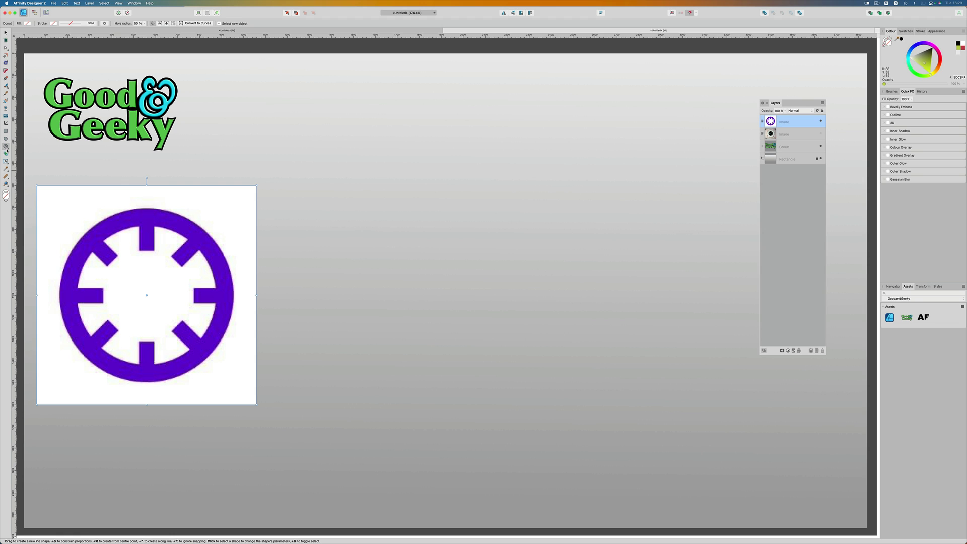
{"action": "left_click", "coordinate": [6, 149]}
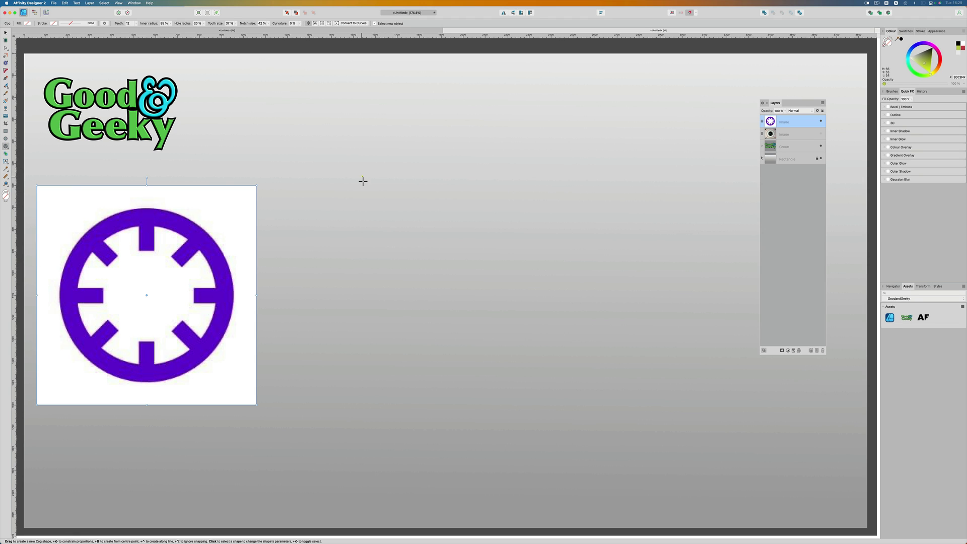
{"action": "left_click_drag", "start_coordinate": [352, 173], "coordinate": [584, 412]}
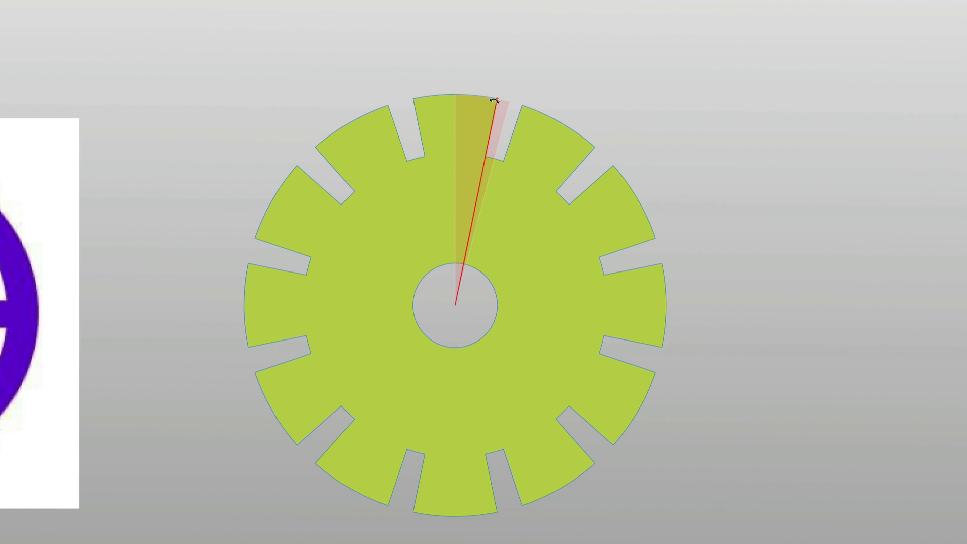
Widen the cog's teeth into eight narrow straight-sided slots and rotate it so one slot points up.
{"action": "left_click_drag", "start_coordinate": [494, 101], "coordinate": [494, 101]}
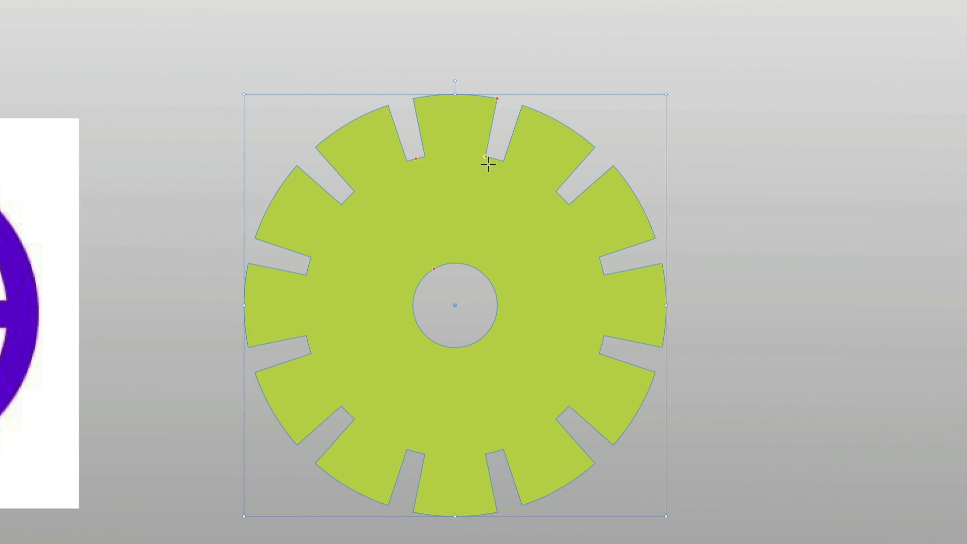
{"action": "left_click_drag", "start_coordinate": [489, 162], "coordinate": [480, 158]}
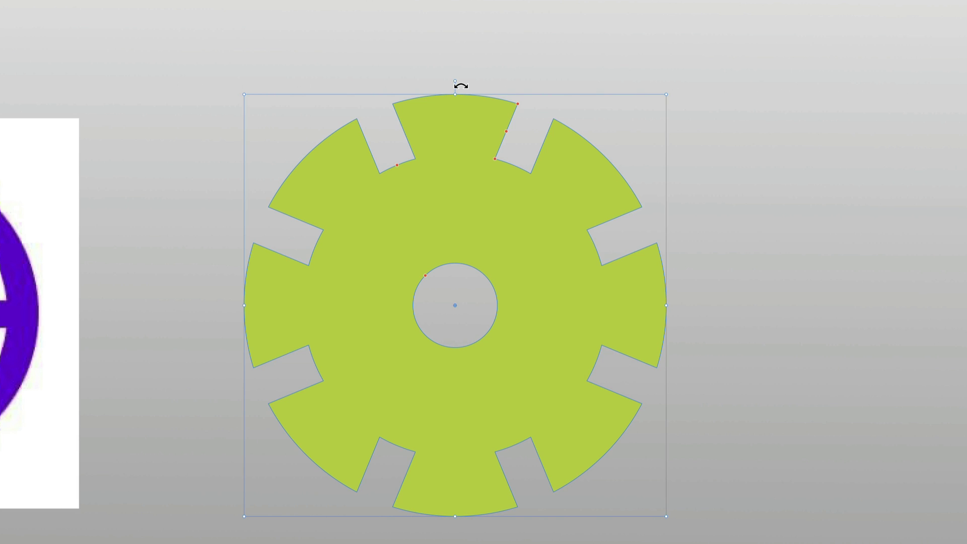
{"action": "left_click_drag", "start_coordinate": [460, 86], "coordinate": [371, 97]}
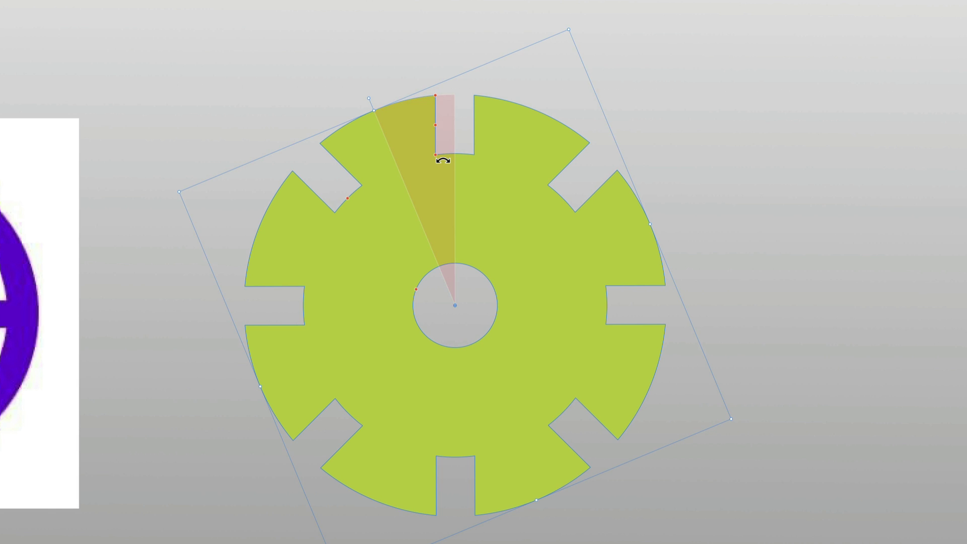
{"action": "left_click_drag", "start_coordinate": [442, 160], "coordinate": [445, 161]}
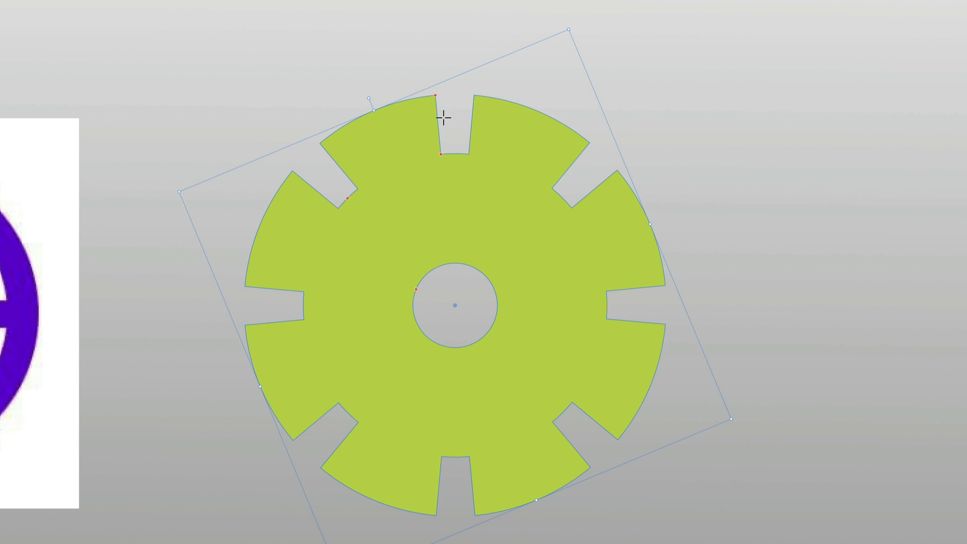
{"action": "left_click_drag", "start_coordinate": [442, 100], "coordinate": [449, 102]}
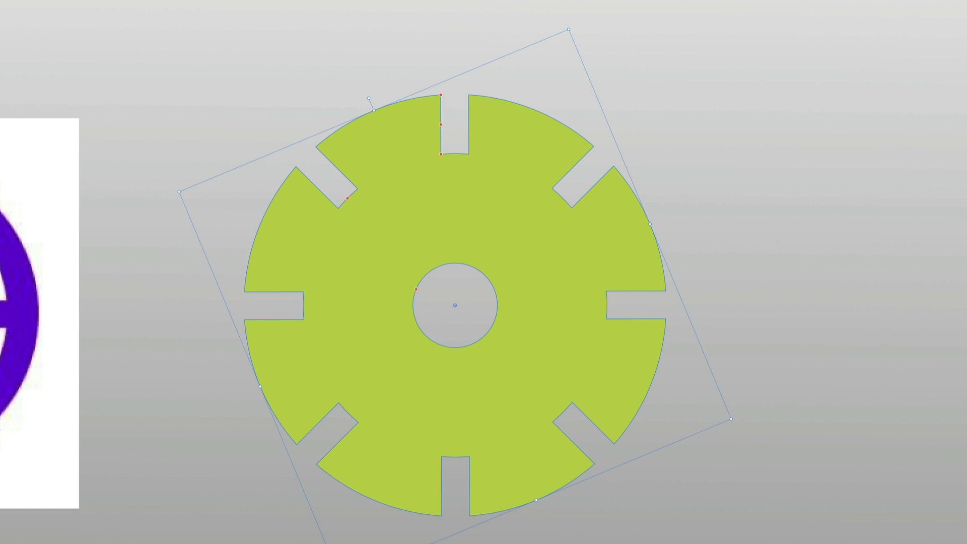
Draw a cog-sized green circle and centre it horizontally and vertically on the cog.
{"action": "left_click_drag", "start_coordinate": [448, 313], "coordinate": [682, 543]}
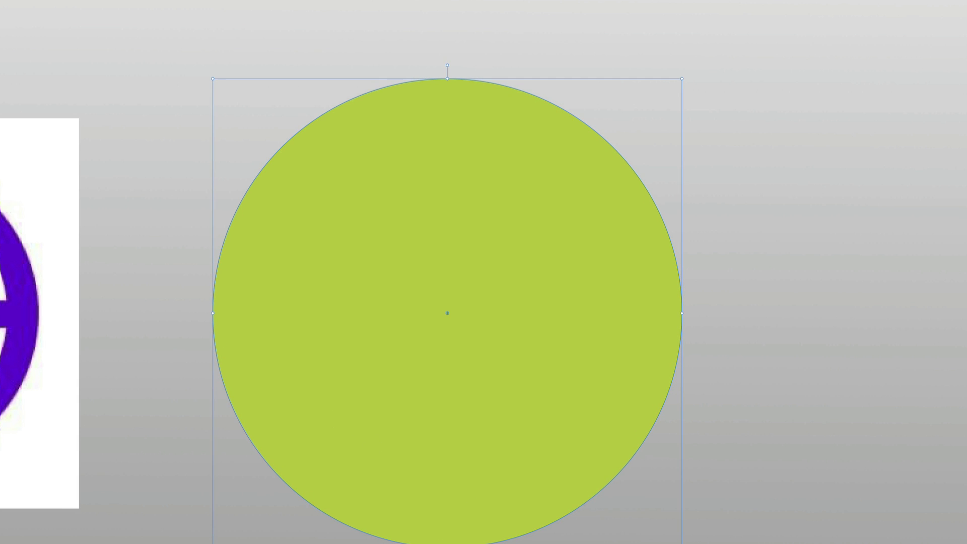
{"action": "left_click_drag", "start_coordinate": [109, 1], "coordinate": [769, 543]}
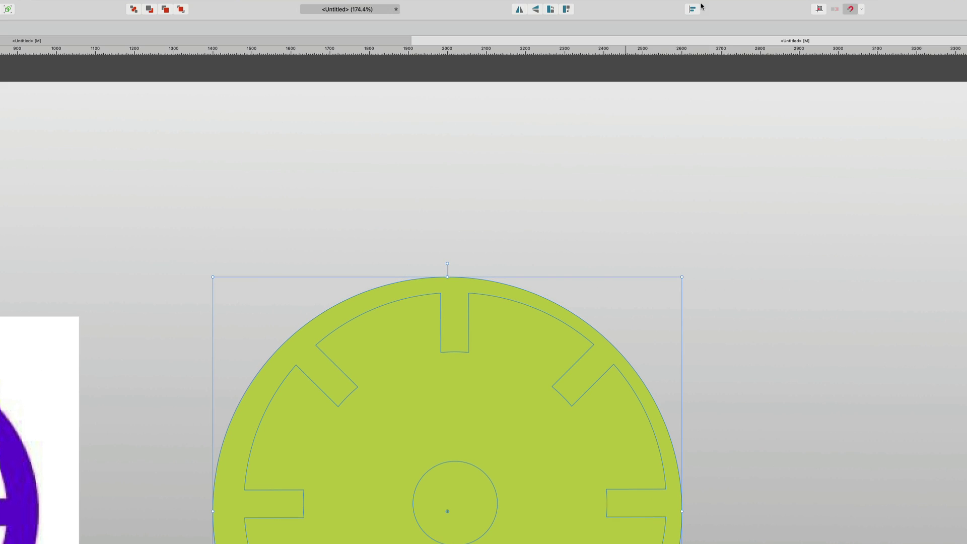
{"action": "left_click", "coordinate": [693, 9]}
{"action": "left_click", "coordinate": [710, 36]}
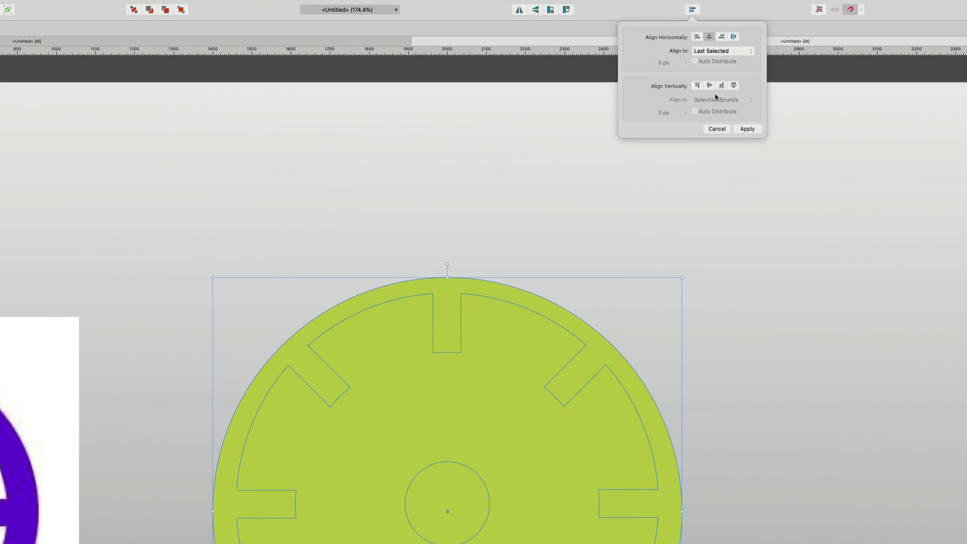
{"action": "left_click", "coordinate": [710, 87]}
{"action": "left_click", "coordinate": [554, 248]}
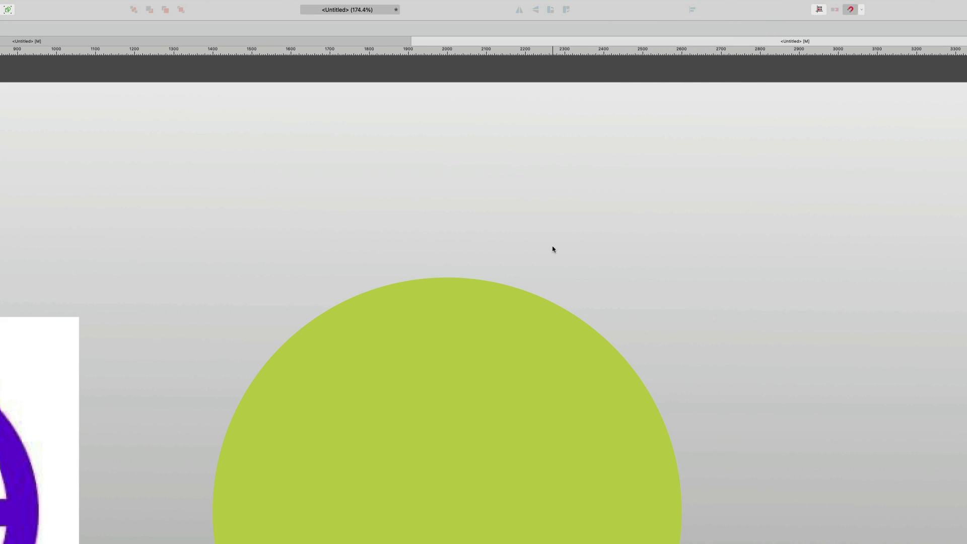
{"action": "left_click", "coordinate": [545, 305]}
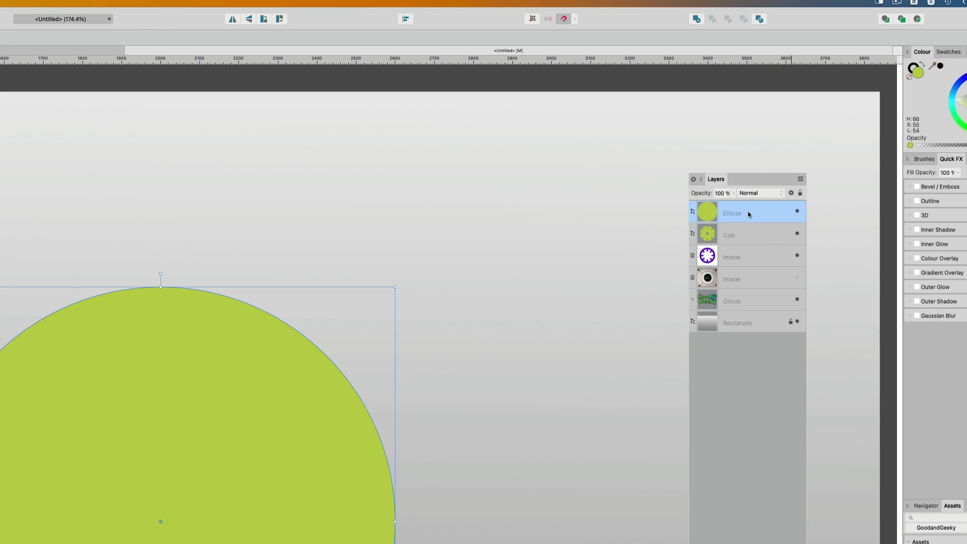
Move the circle below the cog, fill it magenta, and enlarge it to about 1259 px.
{"action": "left_click_drag", "start_coordinate": [749, 214], "coordinate": [745, 243]}
{"action": "left_click", "coordinate": [965, 81]}
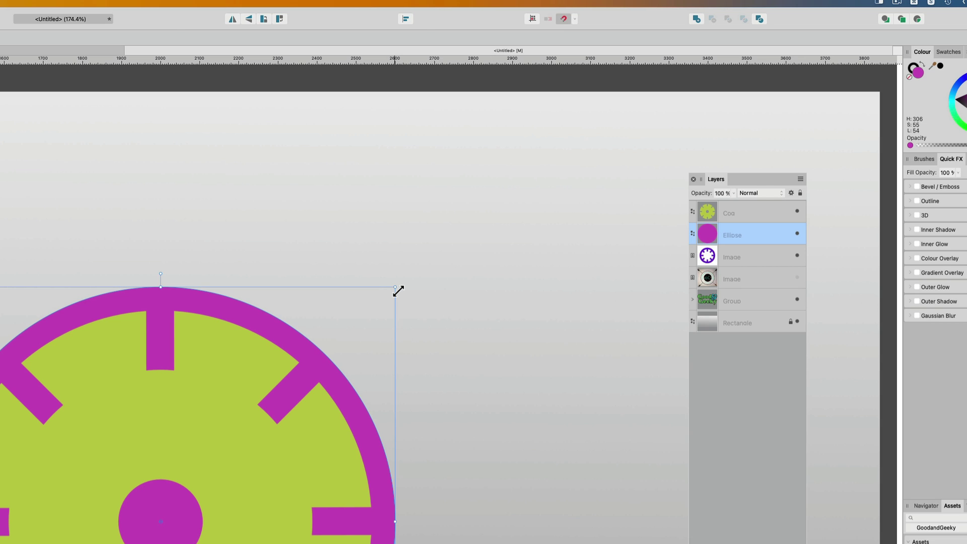
{"action": "left_click_drag", "start_coordinate": [398, 291], "coordinate": [414, 280]}
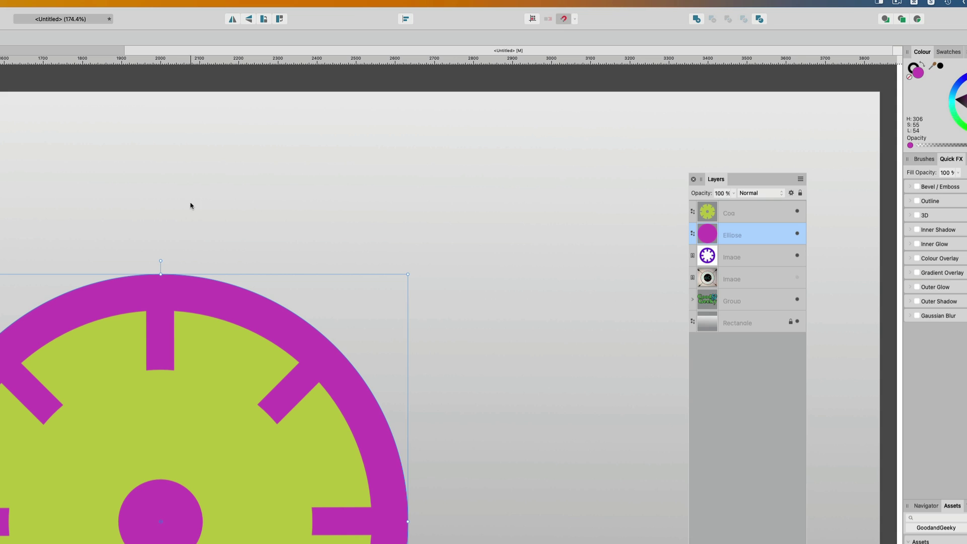
Select the cog and magenta circle together and Subtract, leaving a ring with eight inward ticks.
{"action": "key", "text": "super+d"}
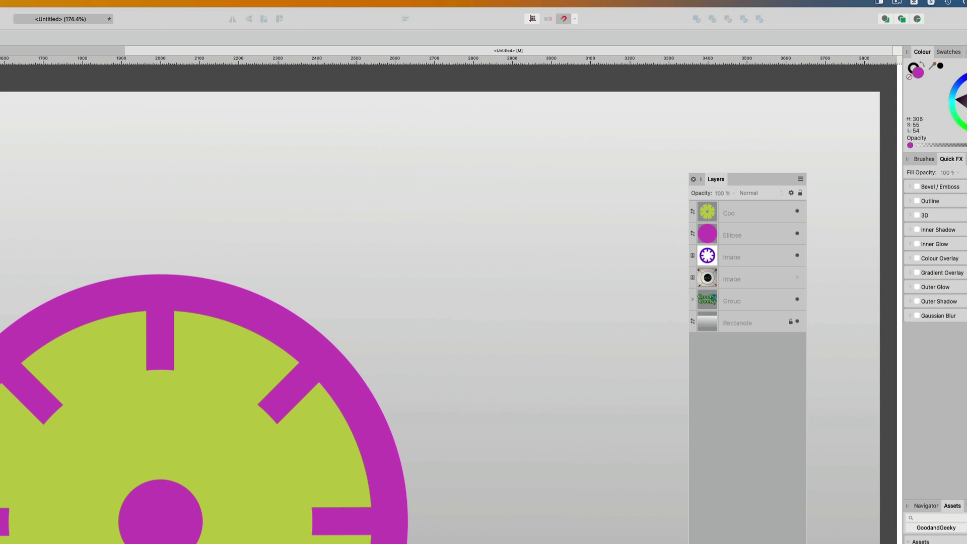
{"action": "left_click_drag", "start_coordinate": [0, 191], "coordinate": [458, 543]}
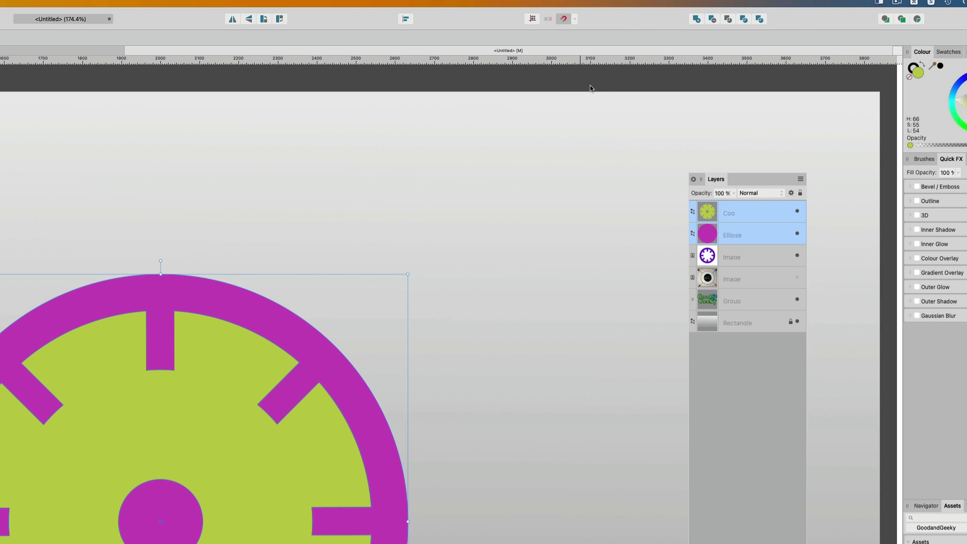
{"action": "left_click", "coordinate": [713, 22]}
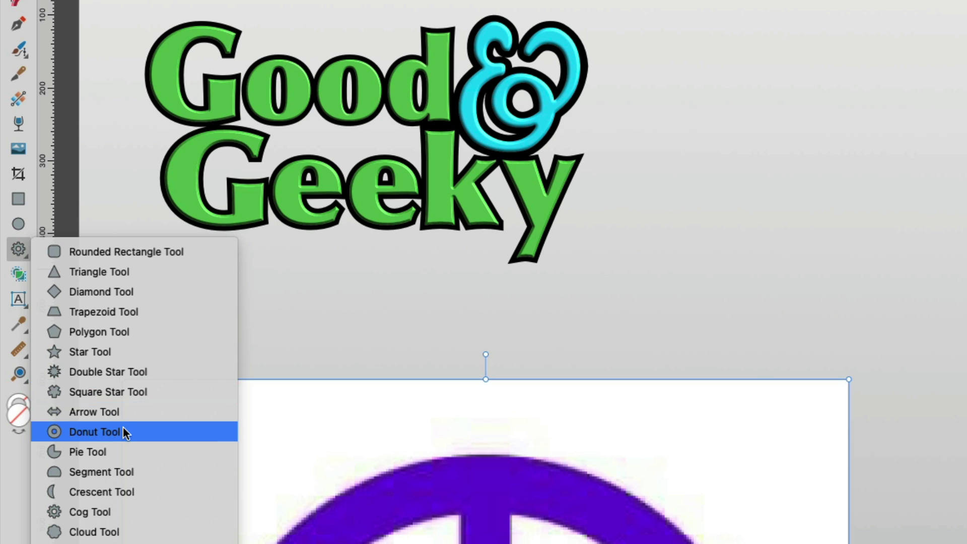
Draw a magenta donut and drag its inner radius outward into a thinner ring.
{"action": "left_click", "coordinate": [123, 432]}
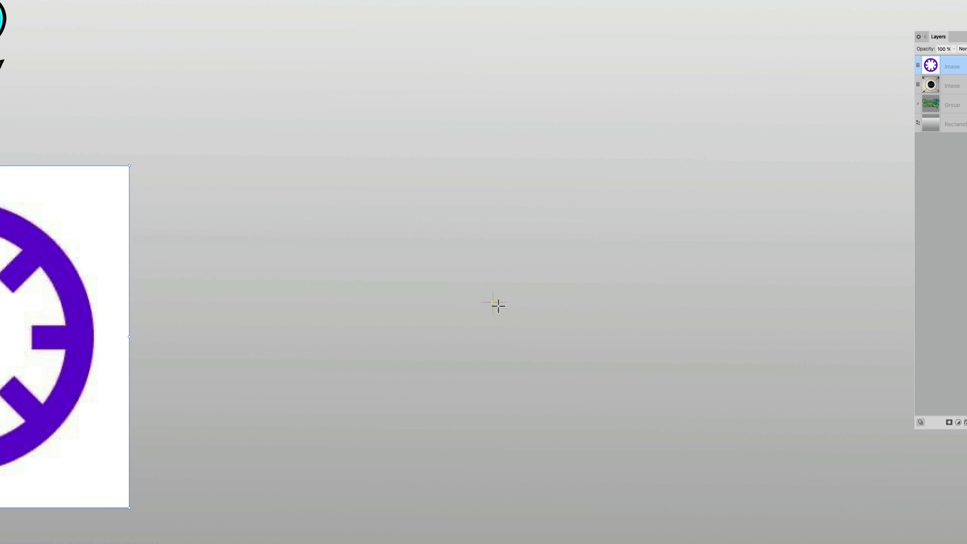
{"action": "left_click_drag", "start_coordinate": [494, 303], "coordinate": [723, 533]}
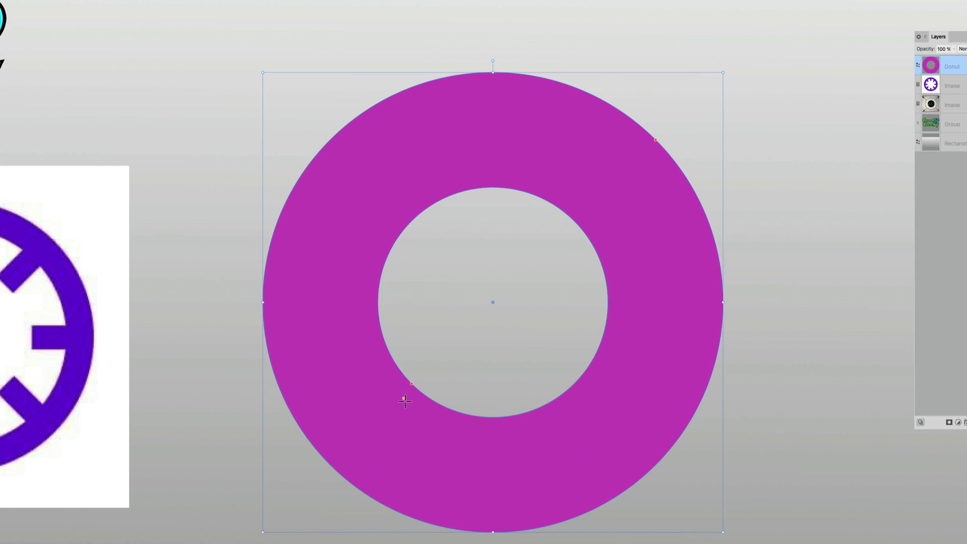
{"action": "left_click_drag", "start_coordinate": [415, 386], "coordinate": [373, 446]}
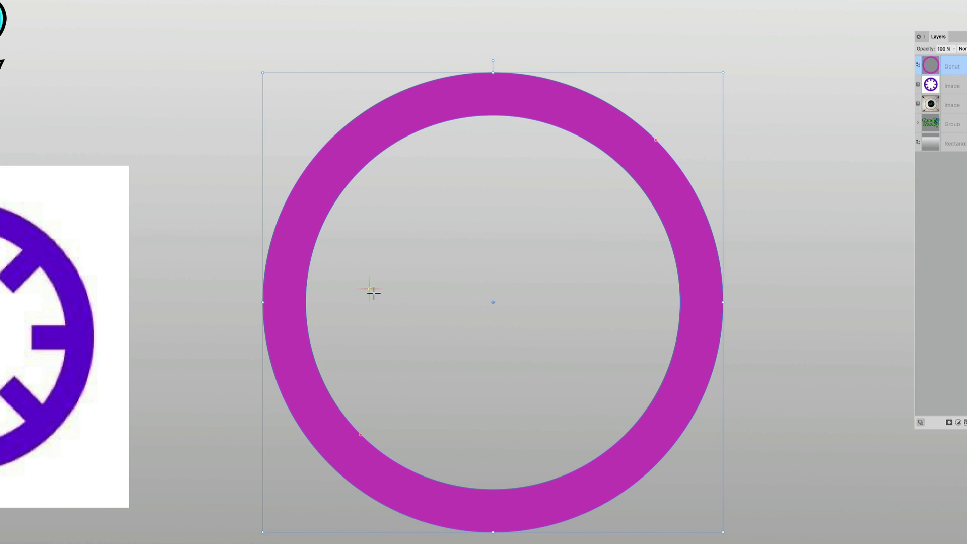
Delete the stray test rectangle and add vertical and horizontal guides crossing at the donut's centre.
{"action": "left_click_drag", "start_coordinate": [371, 289], "coordinate": [270, 317]}
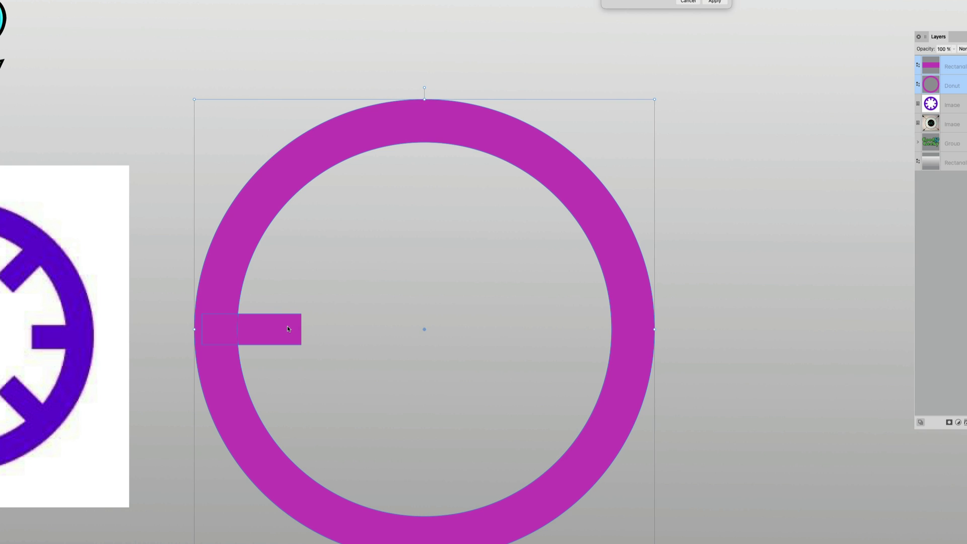
{"action": "key", "text": "Escape"}
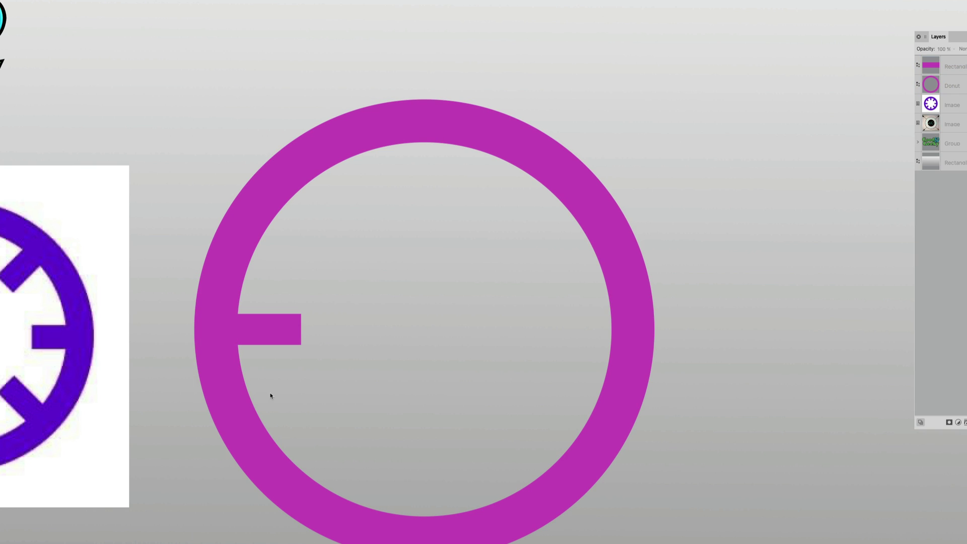
{"action": "left_click", "coordinate": [268, 338]}
{"action": "key", "text": "Delete"}
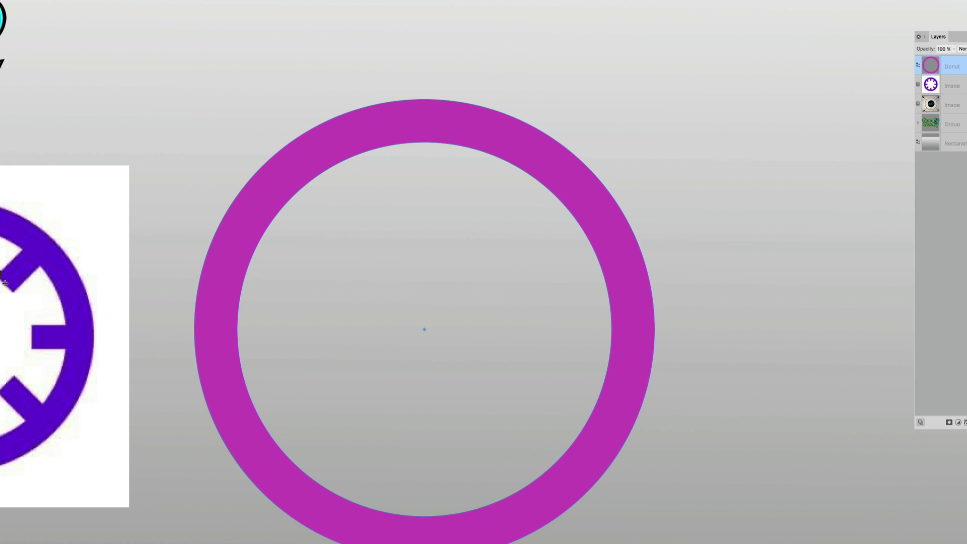
{"action": "left_click_drag", "start_coordinate": [1, 312], "coordinate": [424, 368]}
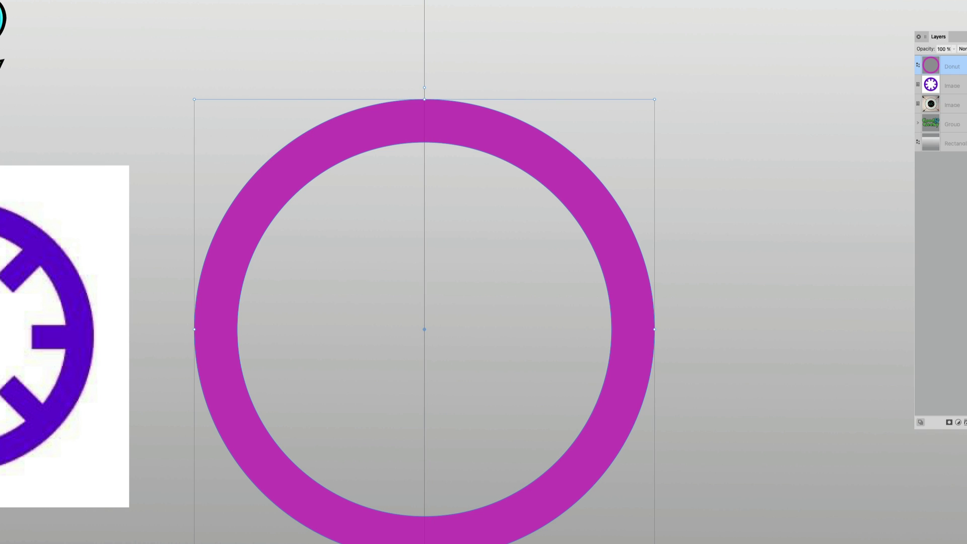
{"action": "left_click_drag", "start_coordinate": [405, 1], "coordinate": [491, 331]}
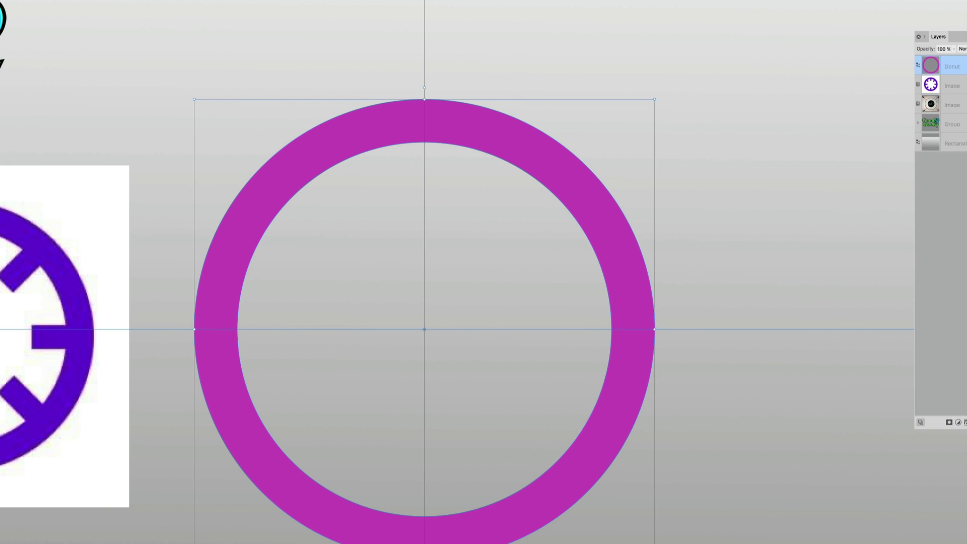
Draw a small tick rectangle on the ring's left inside edge with its rotation origin at the ring's centre.
{"action": "key", "text": "m"}
{"action": "left_click_drag", "start_coordinate": [272, 321], "coordinate": [200, 344]}
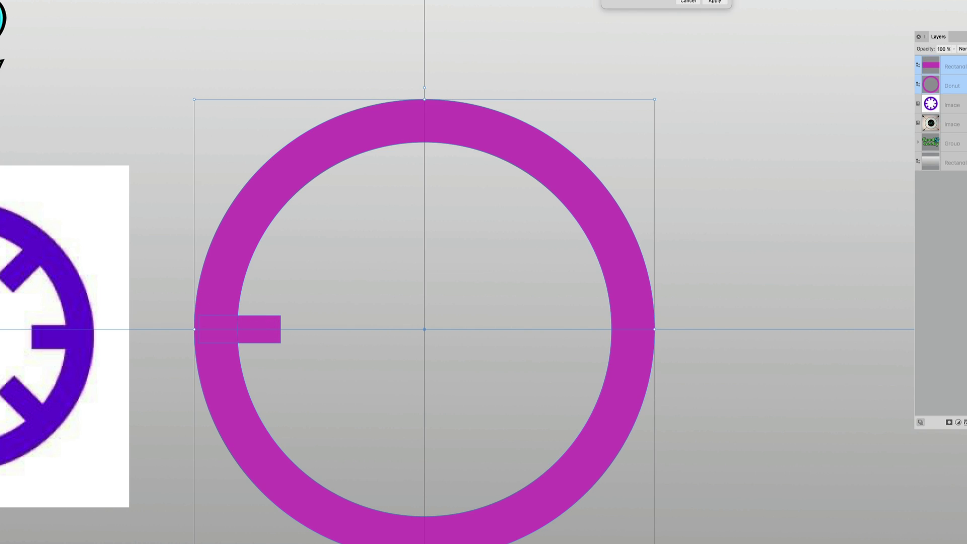
{"action": "left_click", "coordinate": [716, 2]}
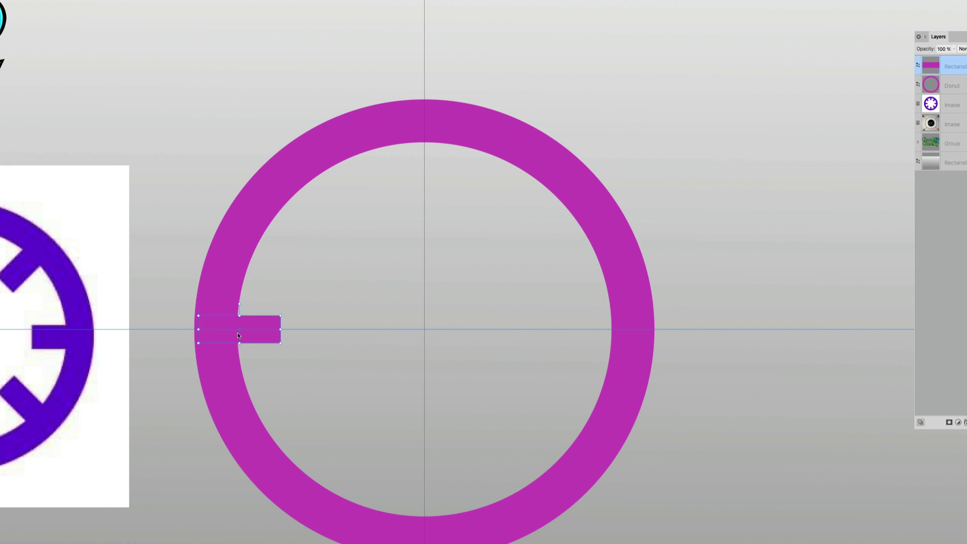
{"action": "left_click_drag", "start_coordinate": [244, 336], "coordinate": [430, 335]}
Duplicate the tick with Cmd+J and rotate it 45°, repeating until eight ticks circle the ring.
{"action": "key", "text": "super+j"}
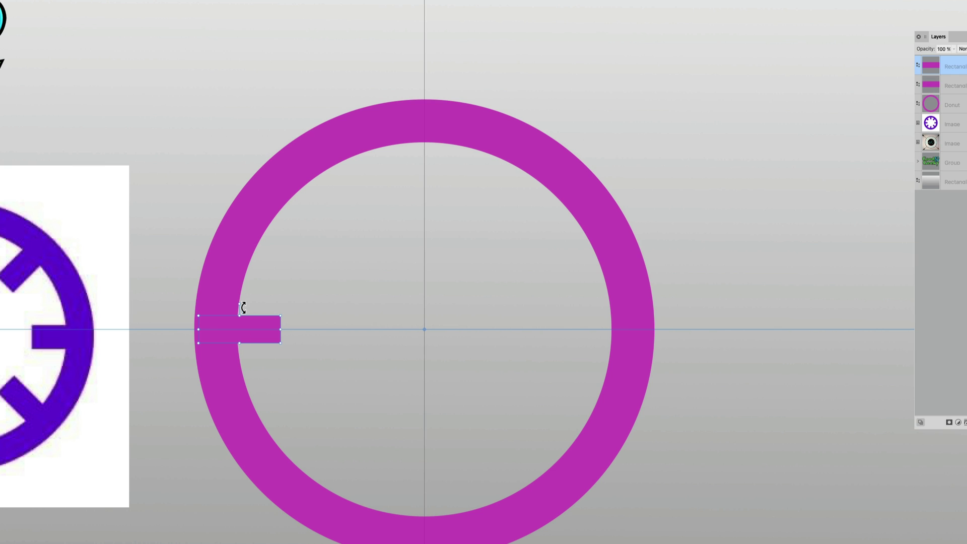
{"action": "left_click_drag", "start_coordinate": [240, 305], "coordinate": [327, 215]}
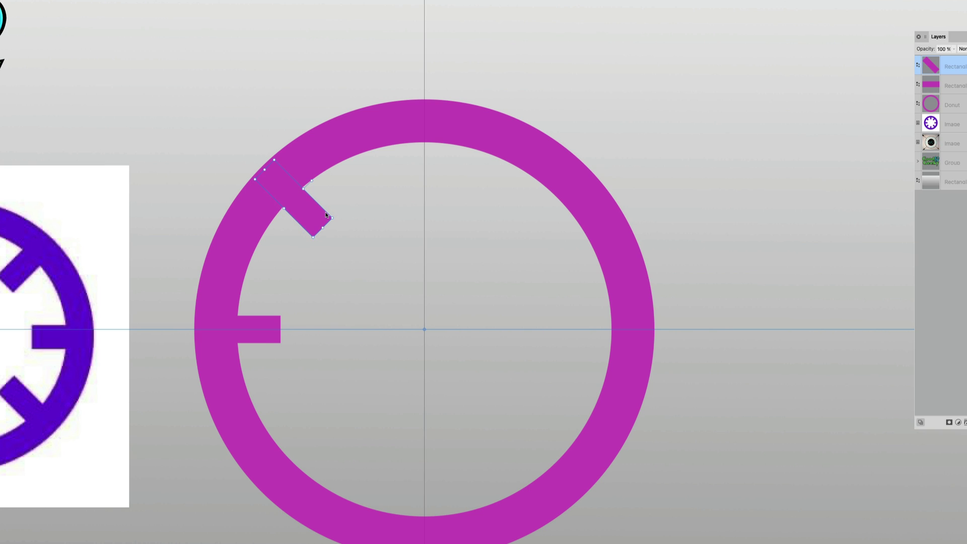
{"action": "key", "text": "super+j"}
{"action": "key", "text": "super+j"}
{"action": "key", "text": "super+j"}
{"action": "key", "text": "super+j"}
{"action": "key", "text": "super+j"}
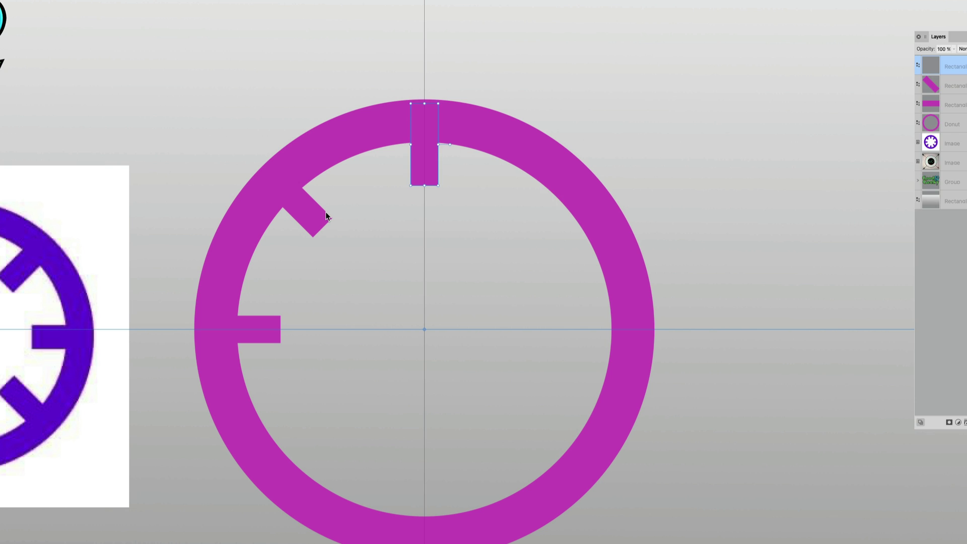
{"action": "key", "text": "super+j"}
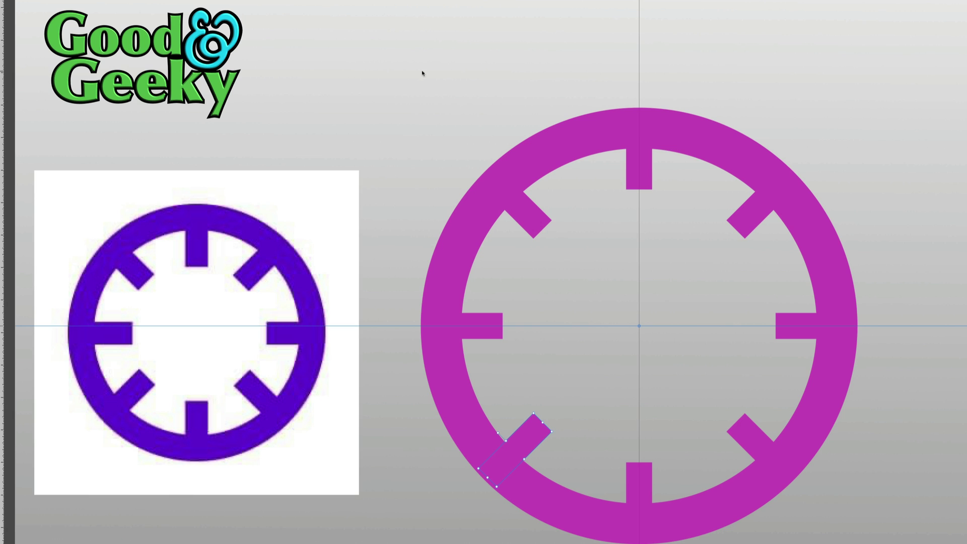
Combine the donut ring and all eight ticks into one shape with Add (Ctrl+Shift+A).
{"action": "left_click_drag", "start_coordinate": [399, 67], "coordinate": [880, 543]}
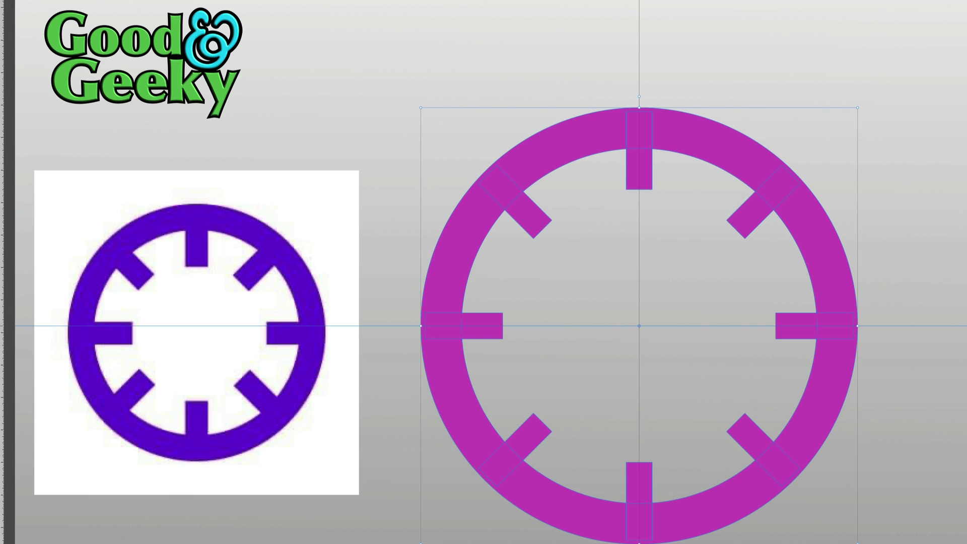
{"action": "key", "text": "ctrl+shift+a"}
{"action": "key", "text": "a"}
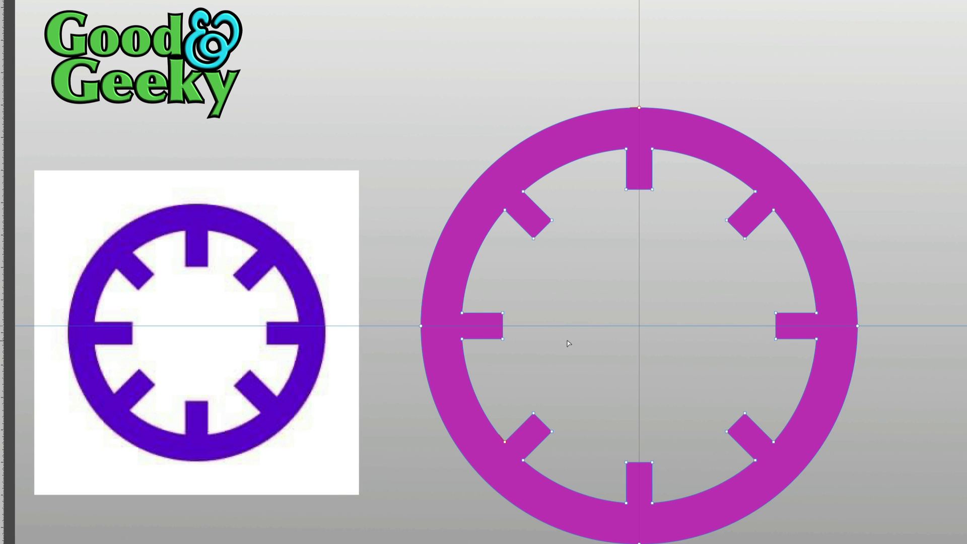